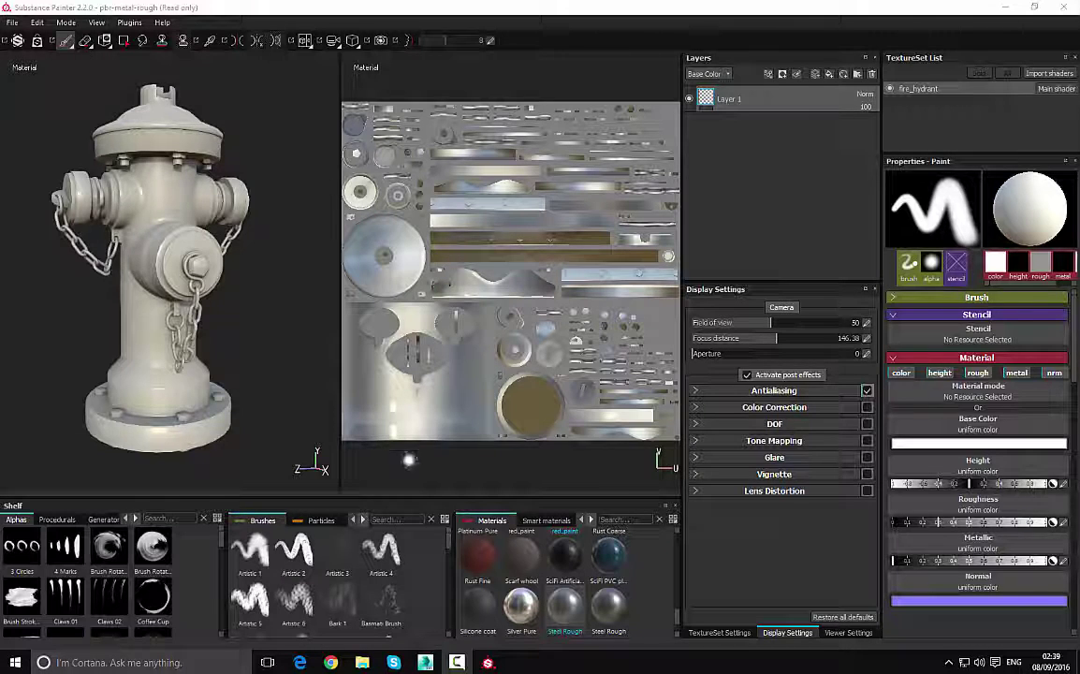
Switch from Substance Painter to the Substance Share Materials library in Chrome
click(330, 662)
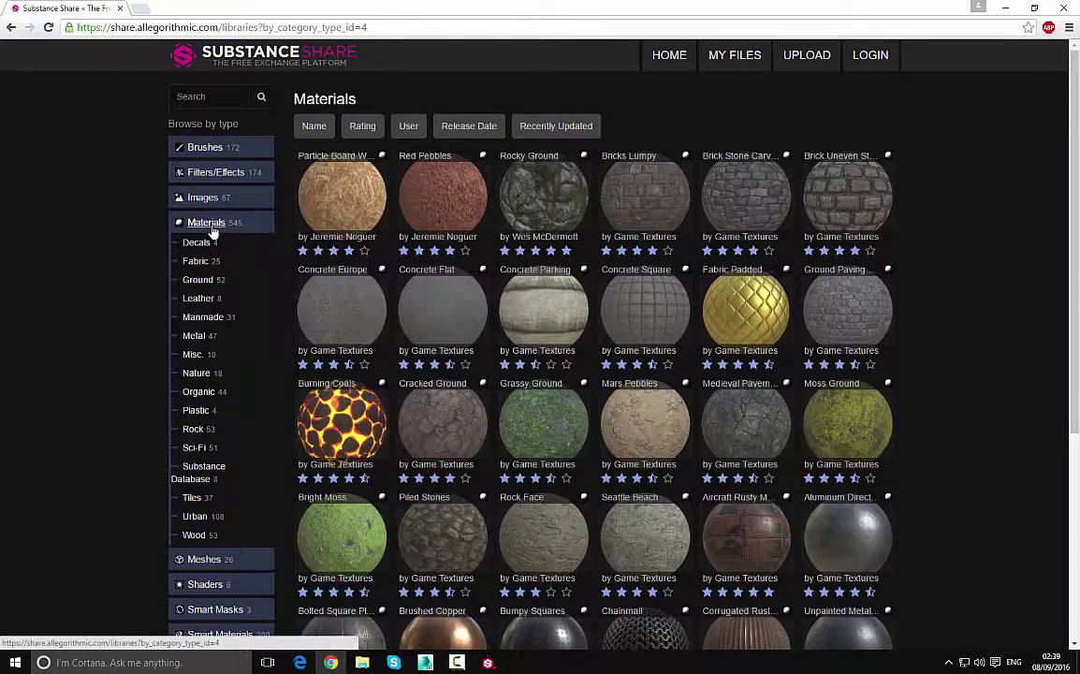
Scroll through the Substance Share Materials page, then return to Substance Painter
scroll(550, 312, down, 3)
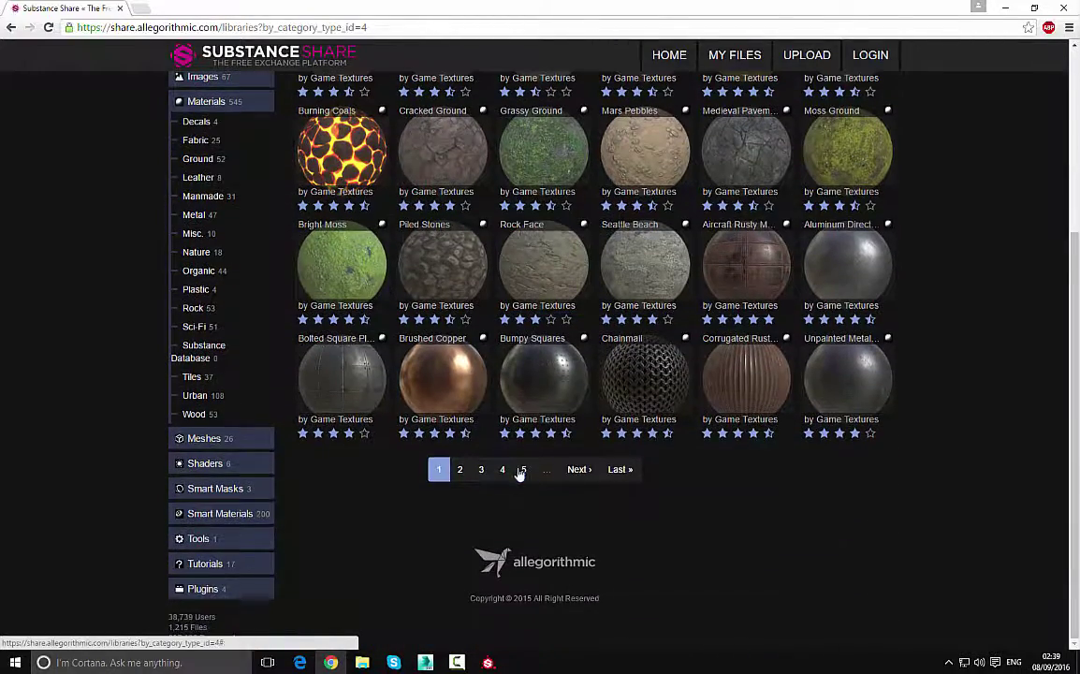
scroll(442, 430, up, 3)
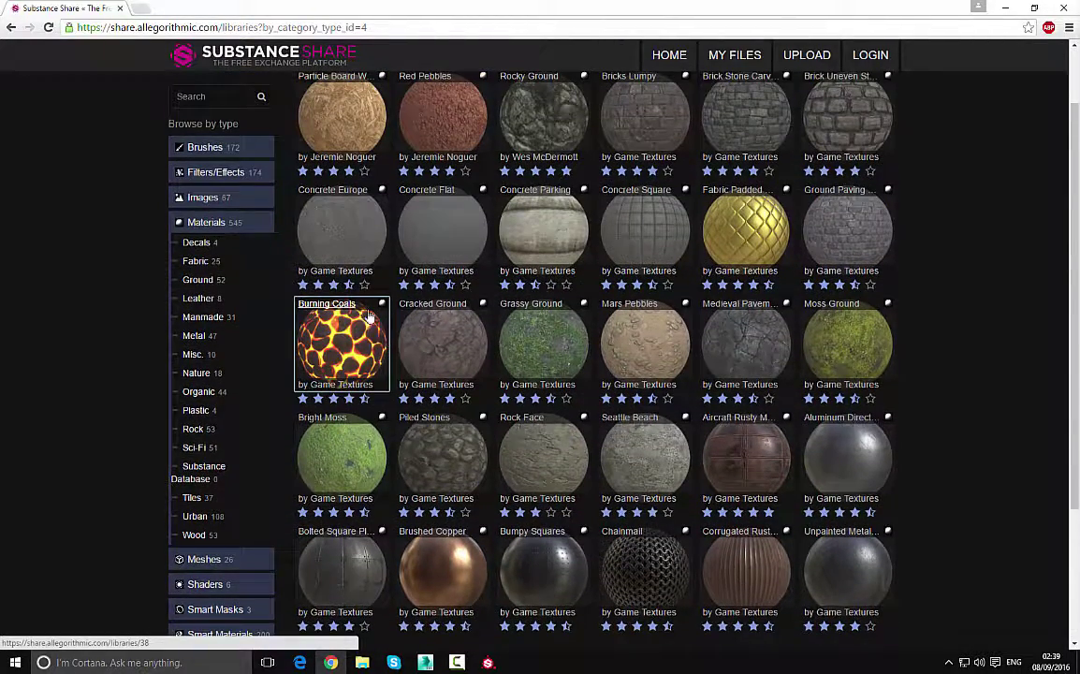
scroll(224, 229, up, 1)
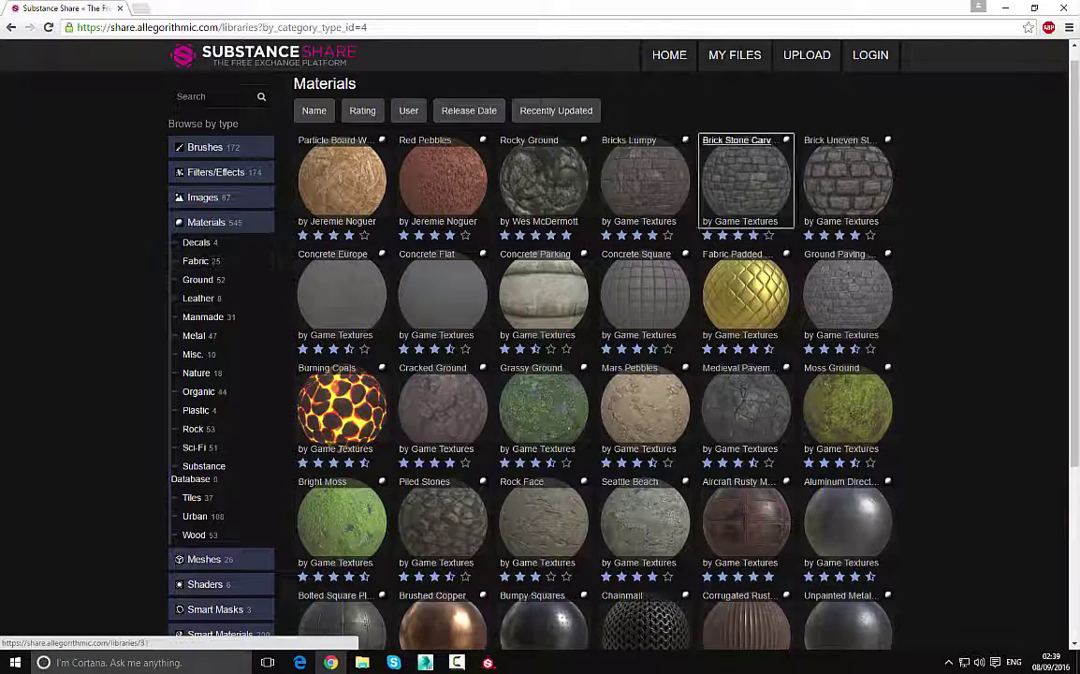
key(alt+Tab)
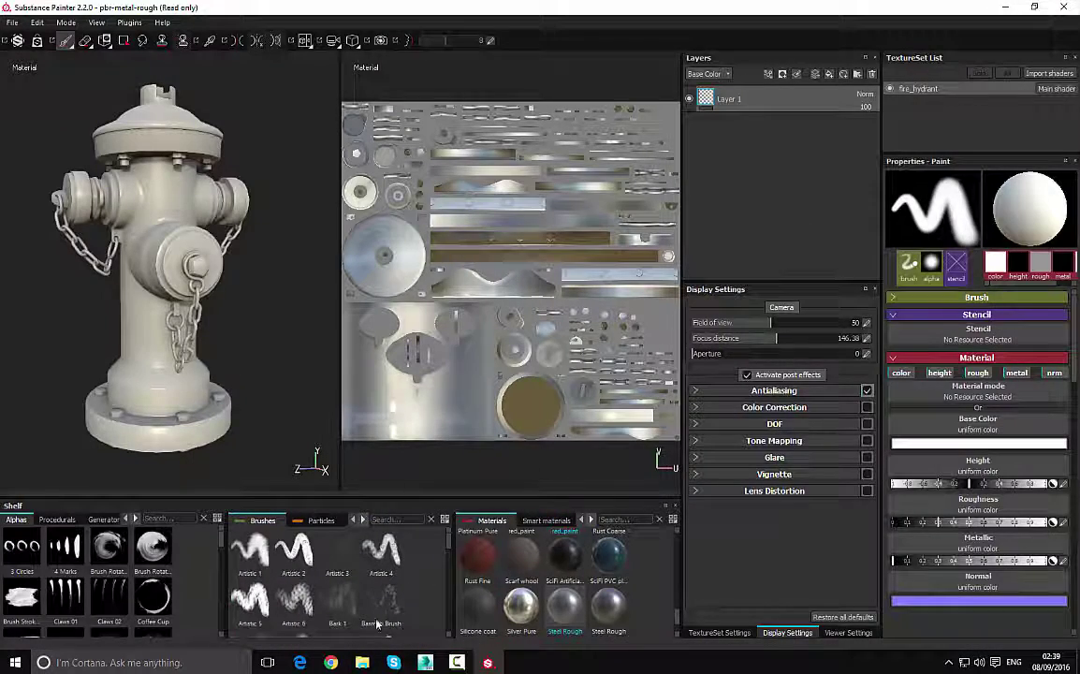
Place the substances folder window beside Painter, with the Materials shelf showing
click(362, 662)
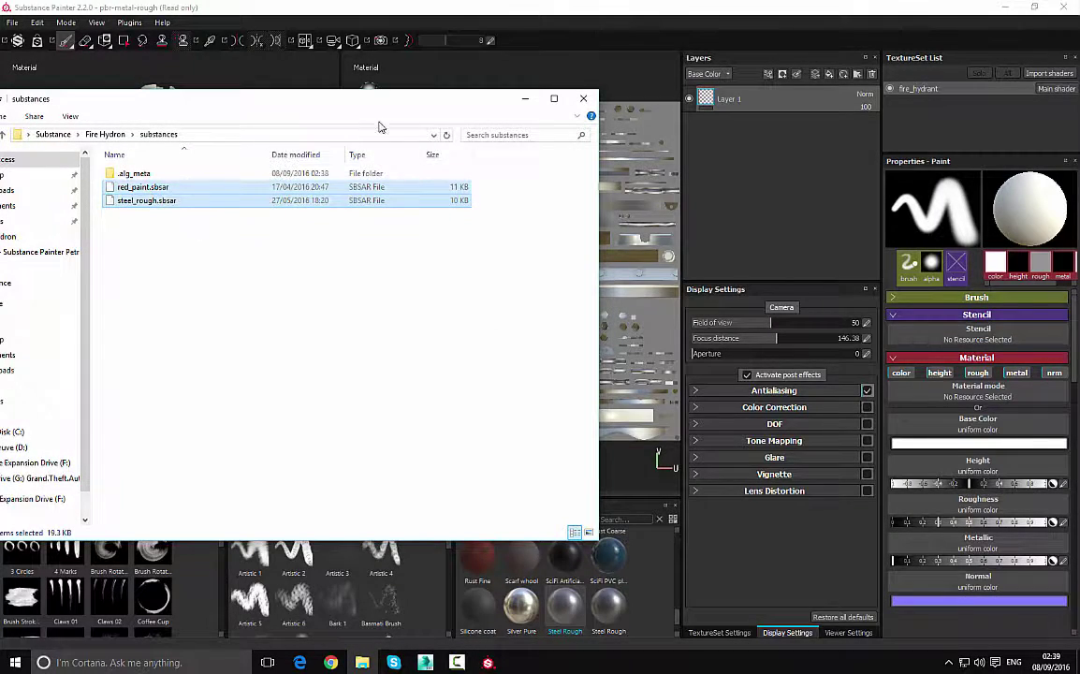
mouse_move(360, 97)
mouse_down()
mouse_move(609, 170)
mouse_move(599, 148)
mouse_up()
click(487, 662)
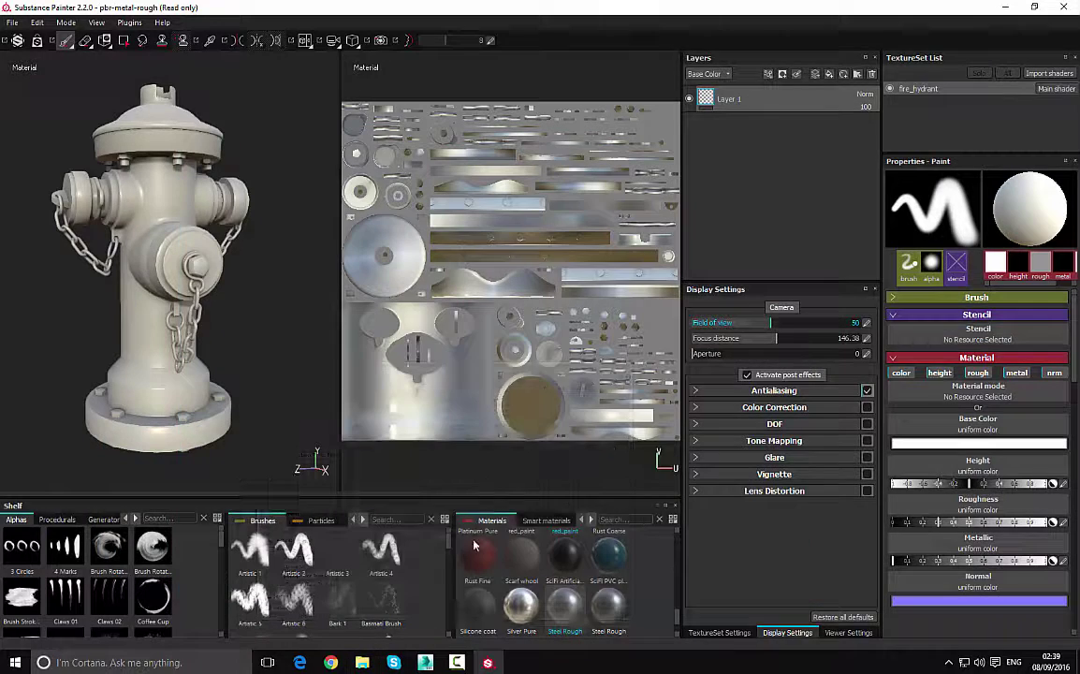
click(547, 521)
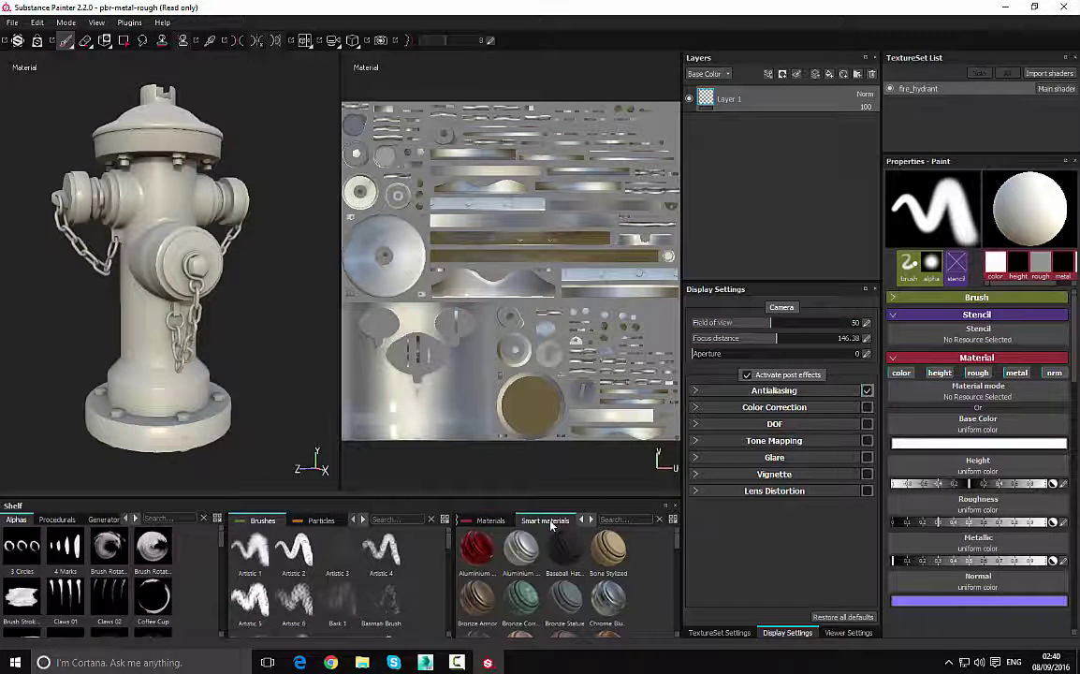
click(495, 521)
Import red_paint.sbsar and steel_rough.sbsar to the shelf by dropping them there, then minimize Explorer
click(365, 662)
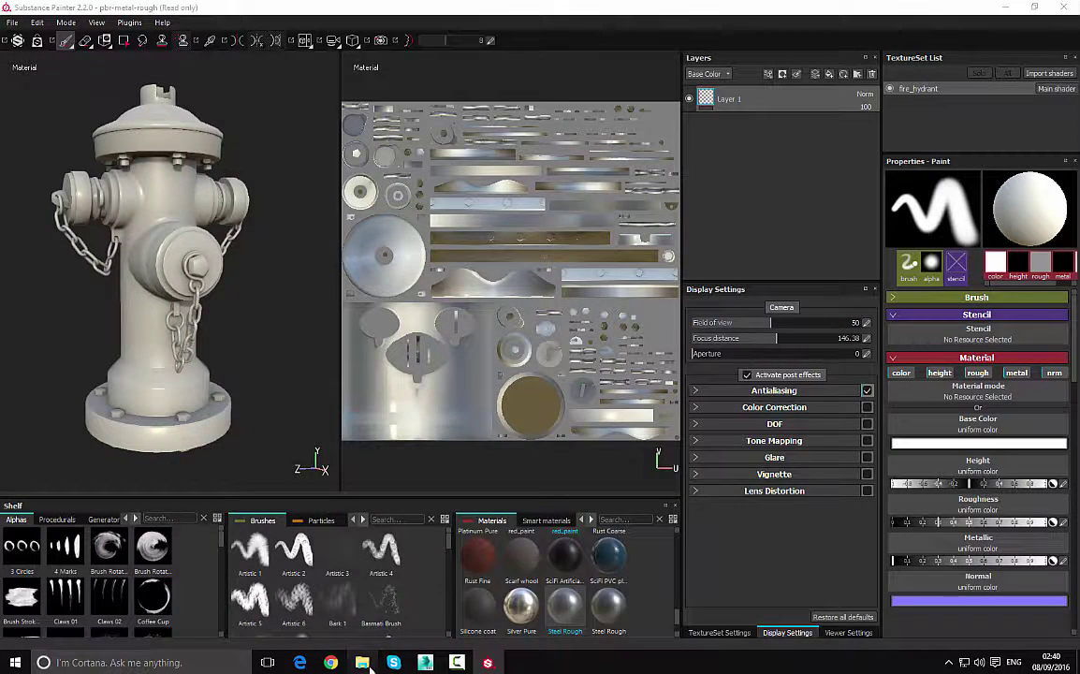
drag(438, 142, 304, 75)
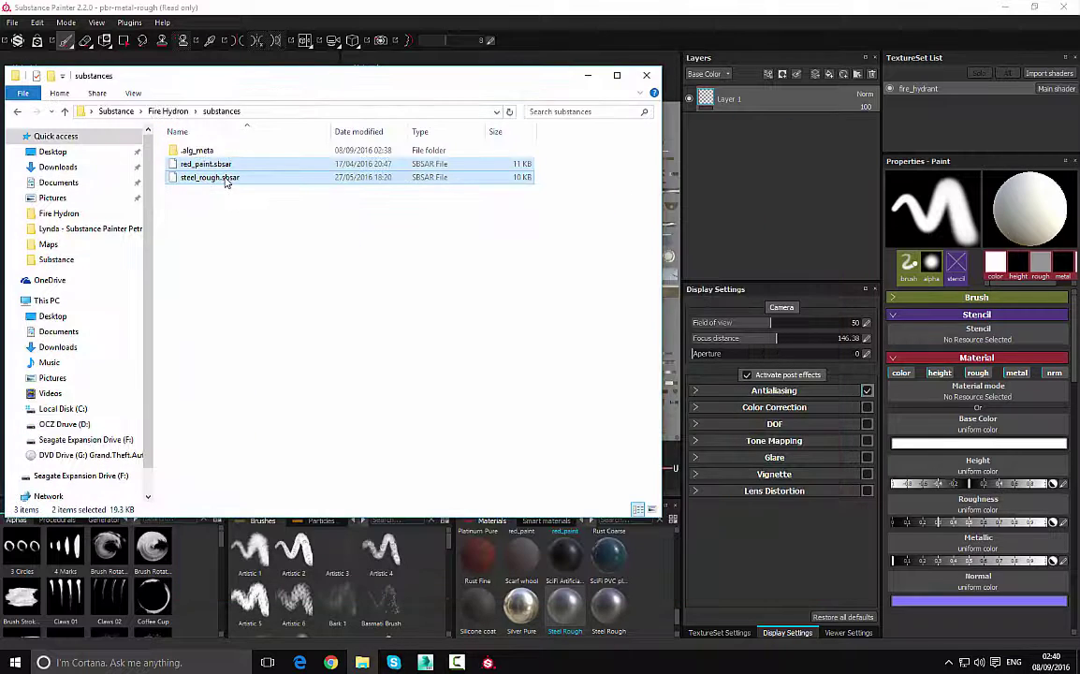
mouse_move(225, 182)
mouse_down()
mouse_move(602, 479)
mouse_move(648, 581)
mouse_up()
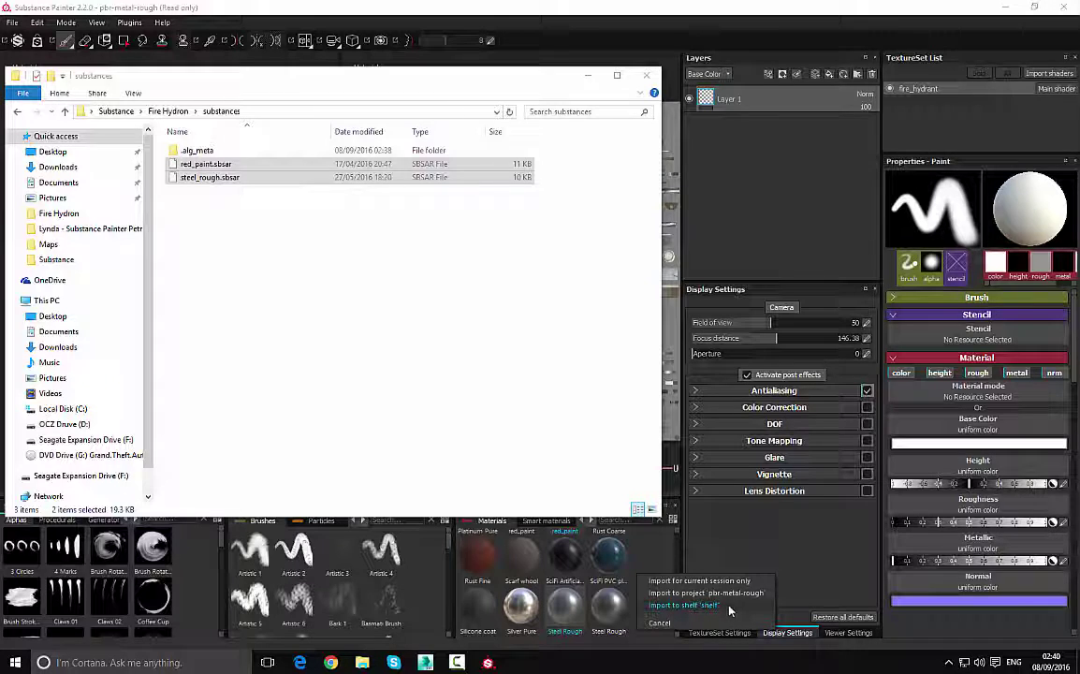
click(744, 595)
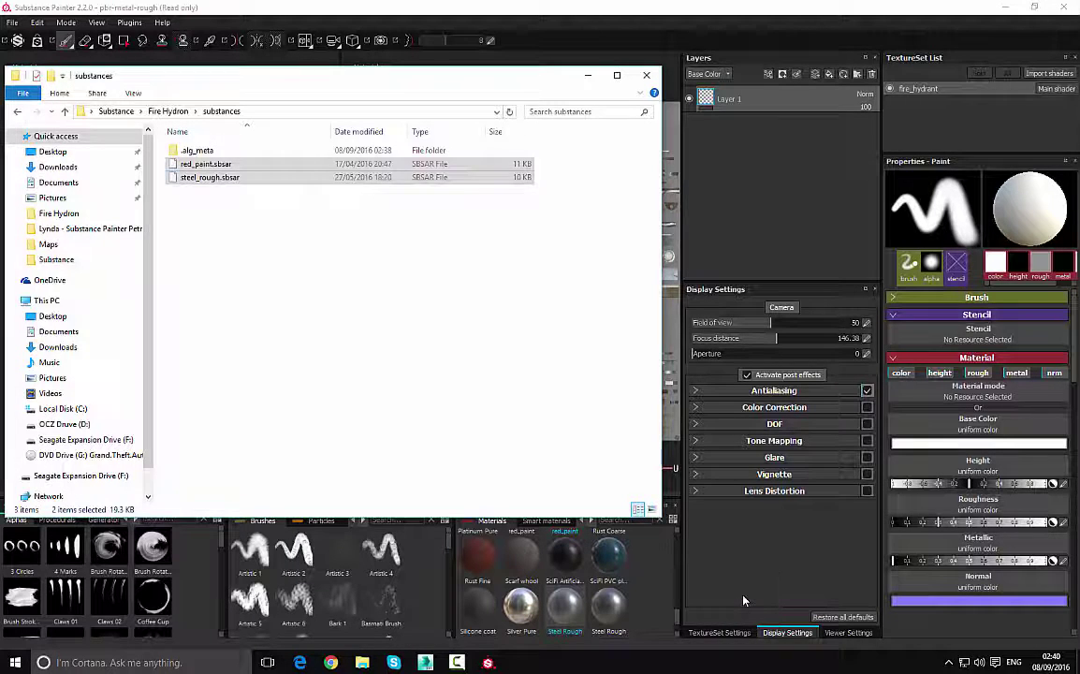
click(589, 75)
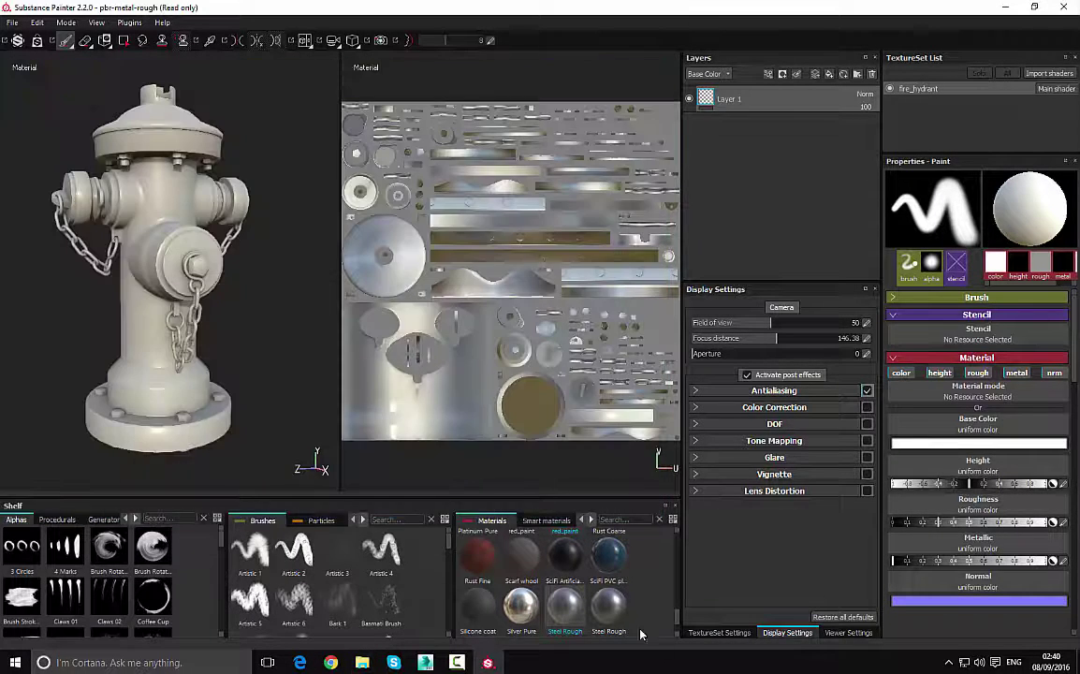
Check the Base Color channel list, then delete the default Layer 1
drag(680, 619, 684, 534)
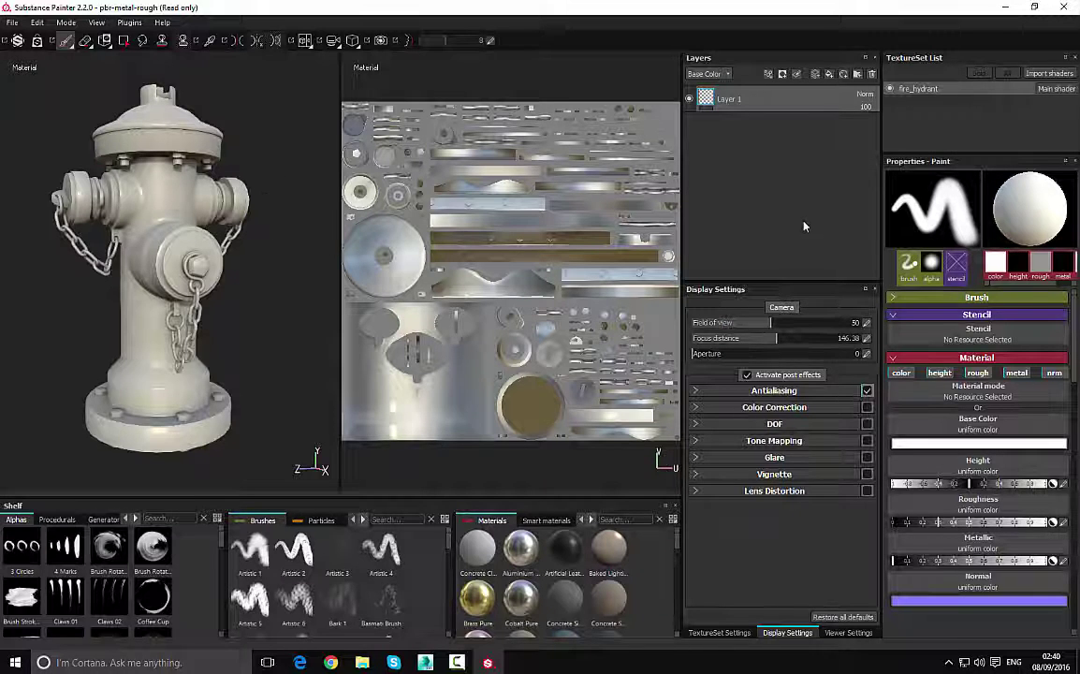
click(729, 75)
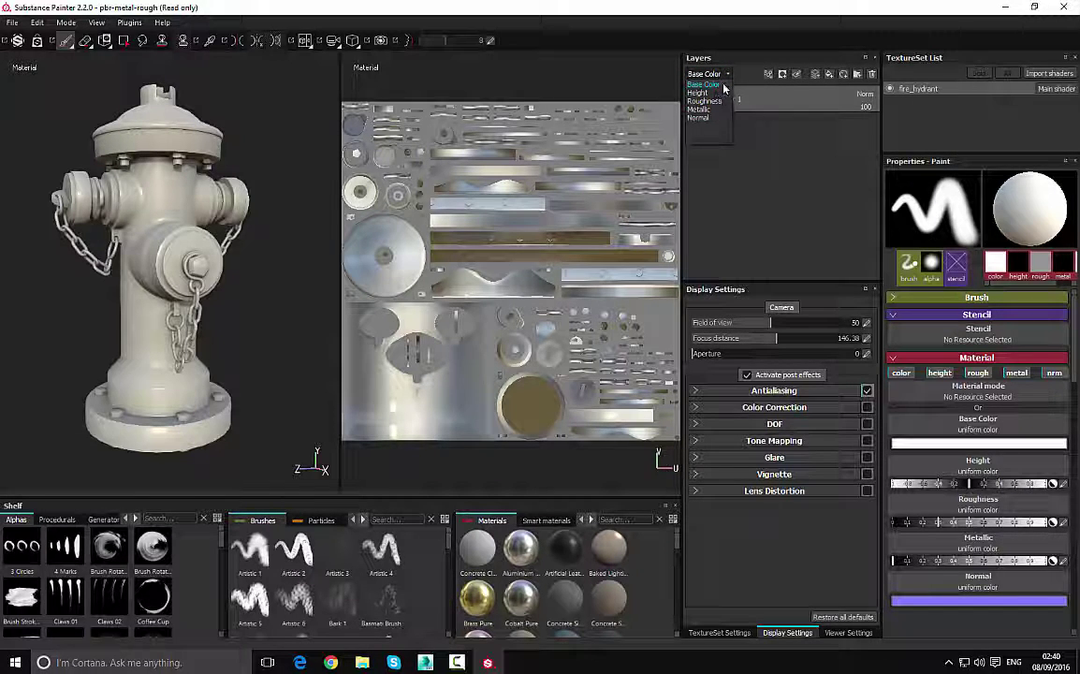
click(722, 85)
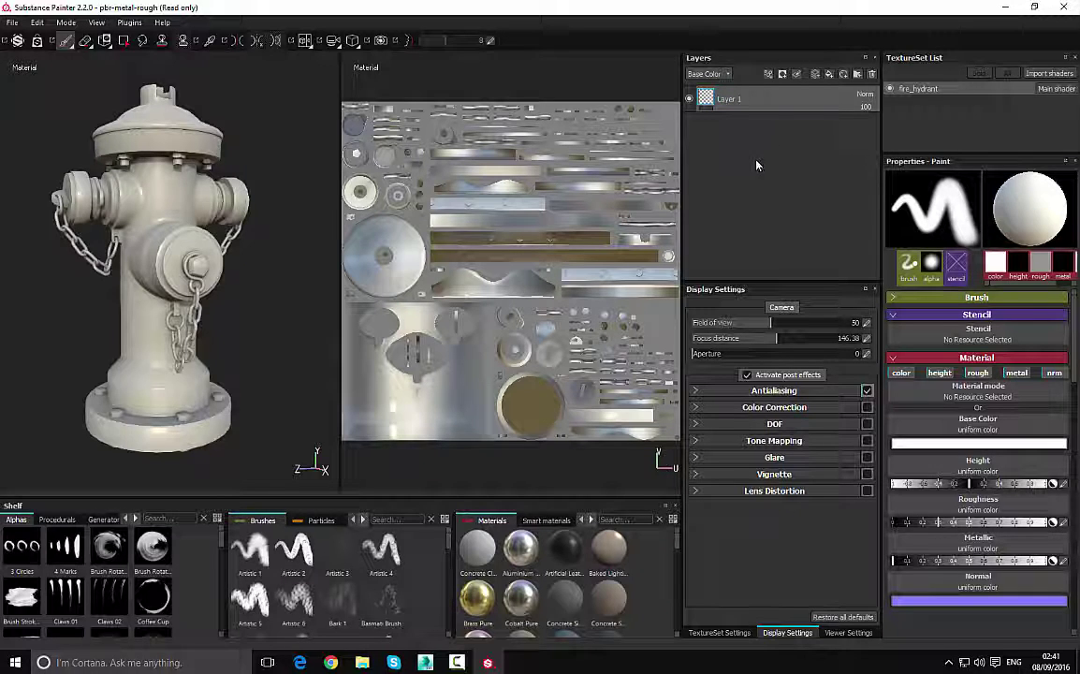
key(Delete)
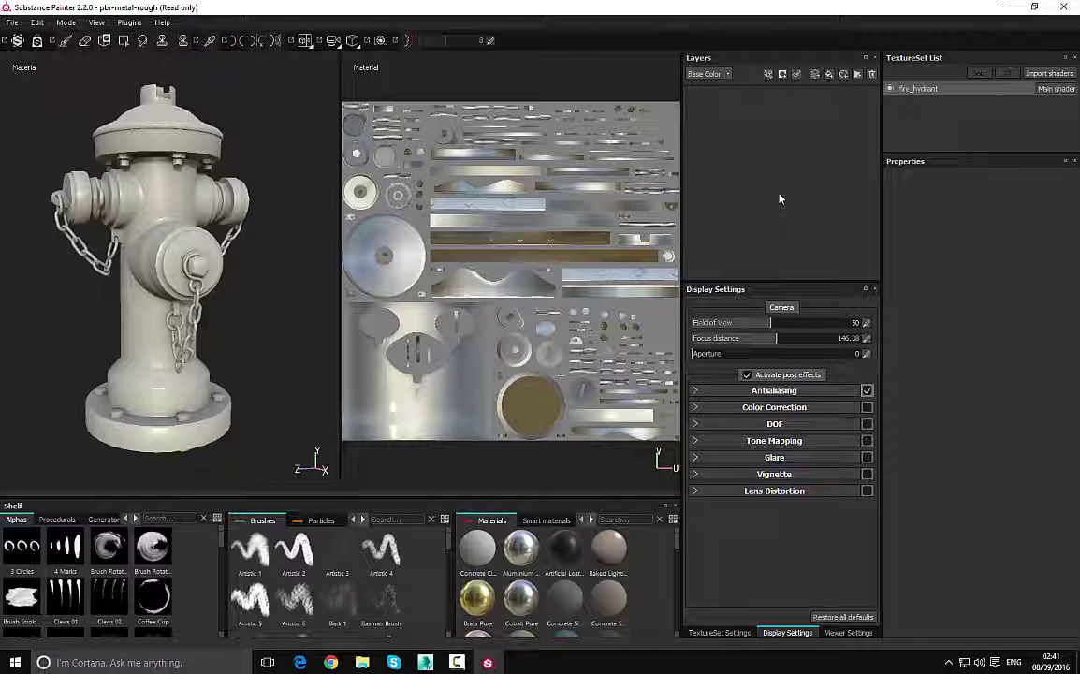
Add a new folder to the fire_hydrant layer stack and name it 'Base Paint'
click(857, 74)
double_click(748, 99)
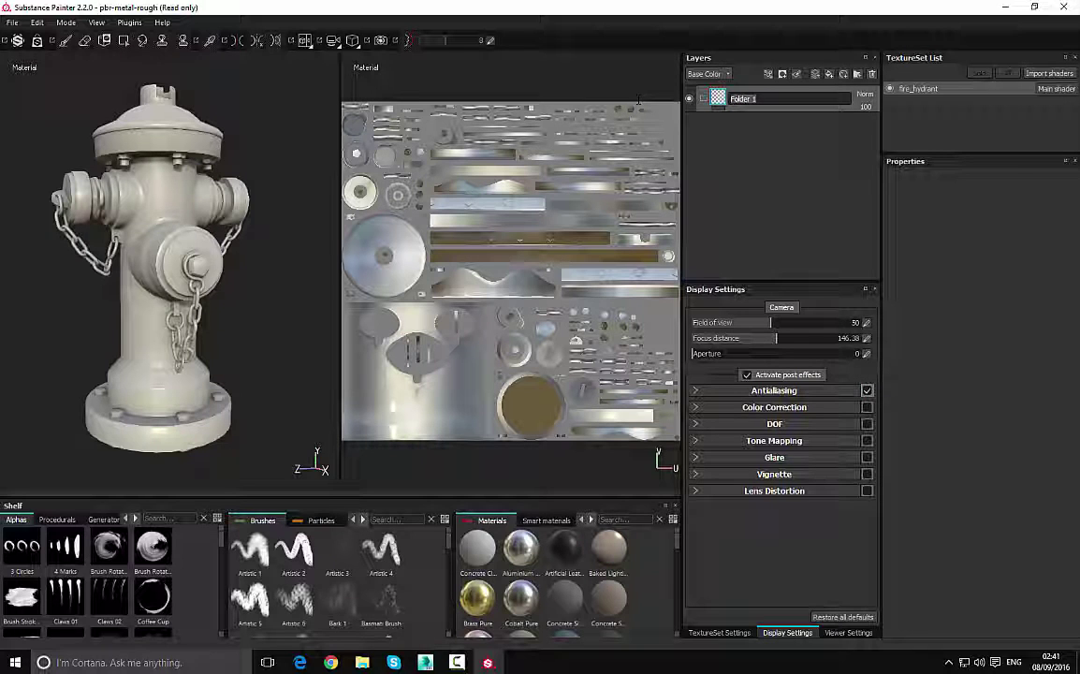
text(Rain)
key(BackSpace)
key(BackSpace)
key(BackSpace)
key(BackSpace)
text(Base)
text( Fill)
key(Return)
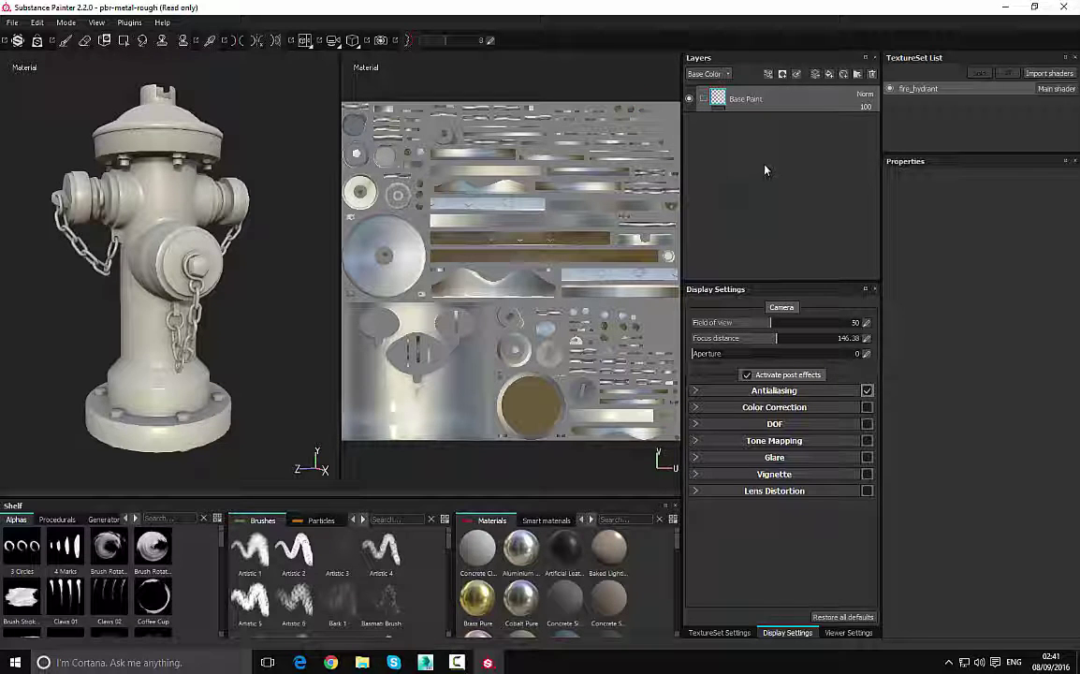
Add a fill layer inside the Base Paint folder and name it 'BasePaint'
click(824, 101)
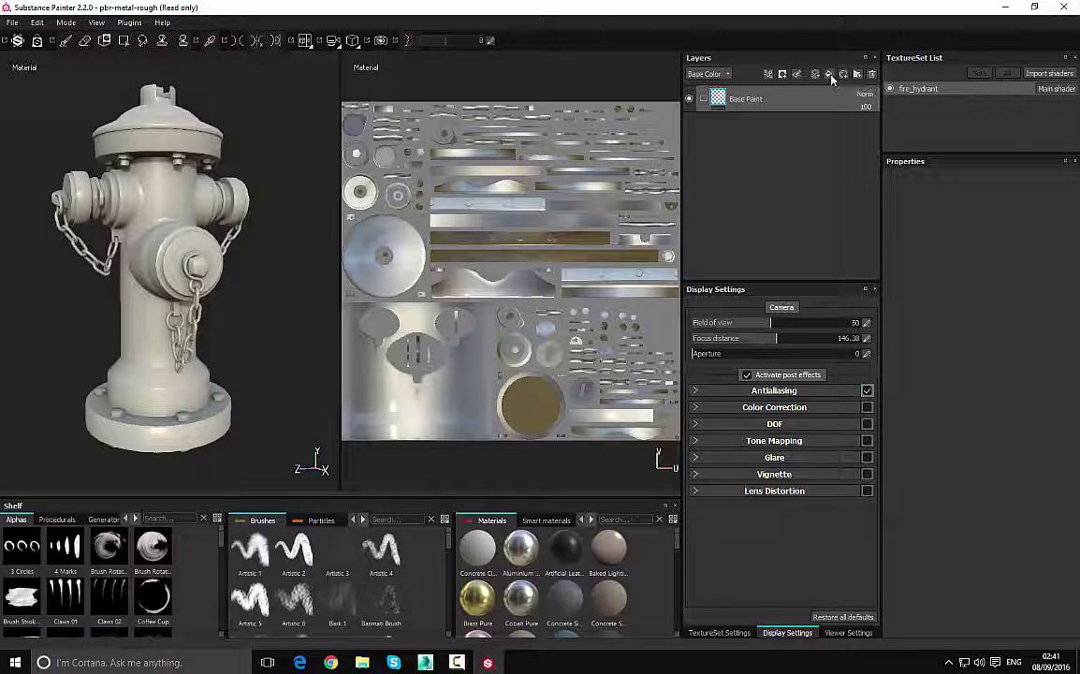
click(829, 77)
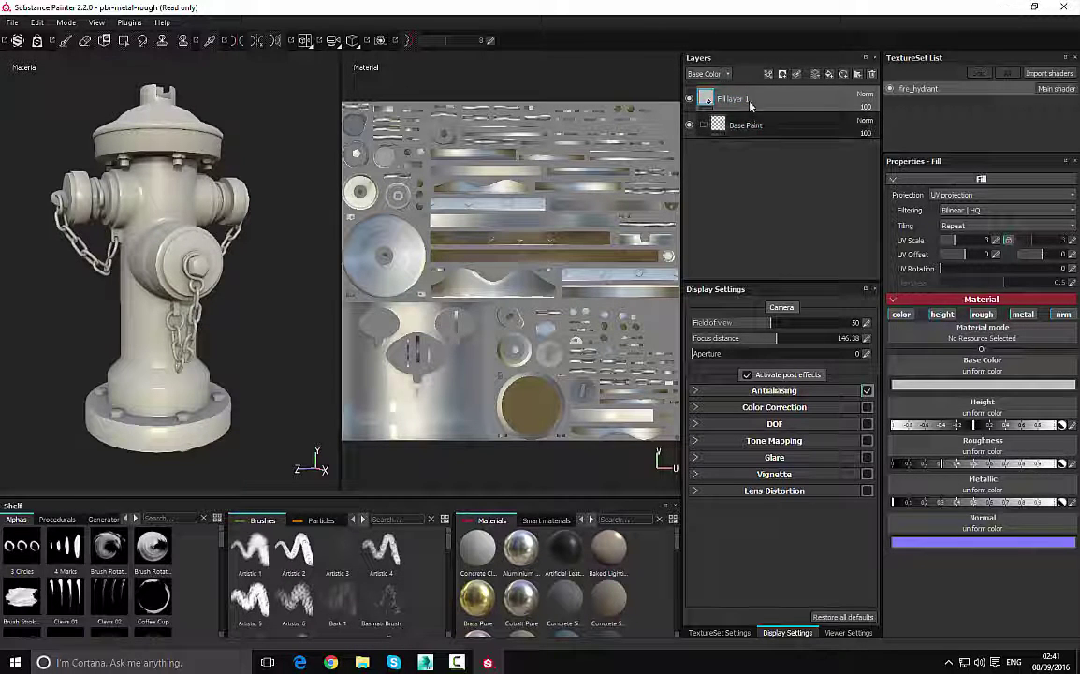
drag(734, 103, 754, 123)
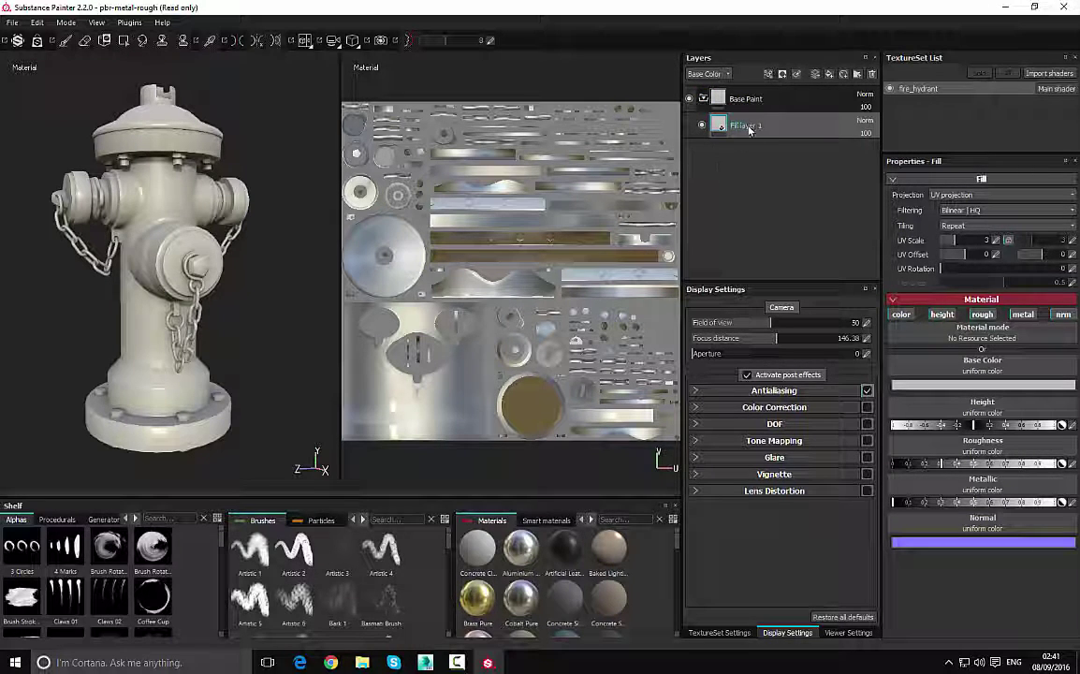
double_click(748, 130)
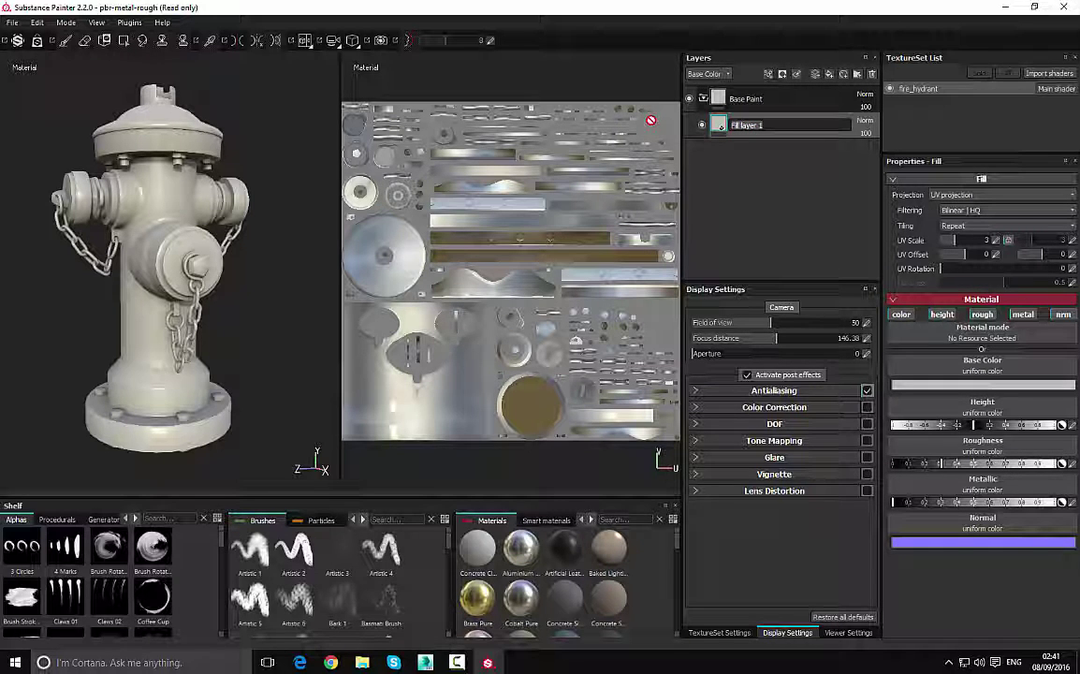
text(Base)
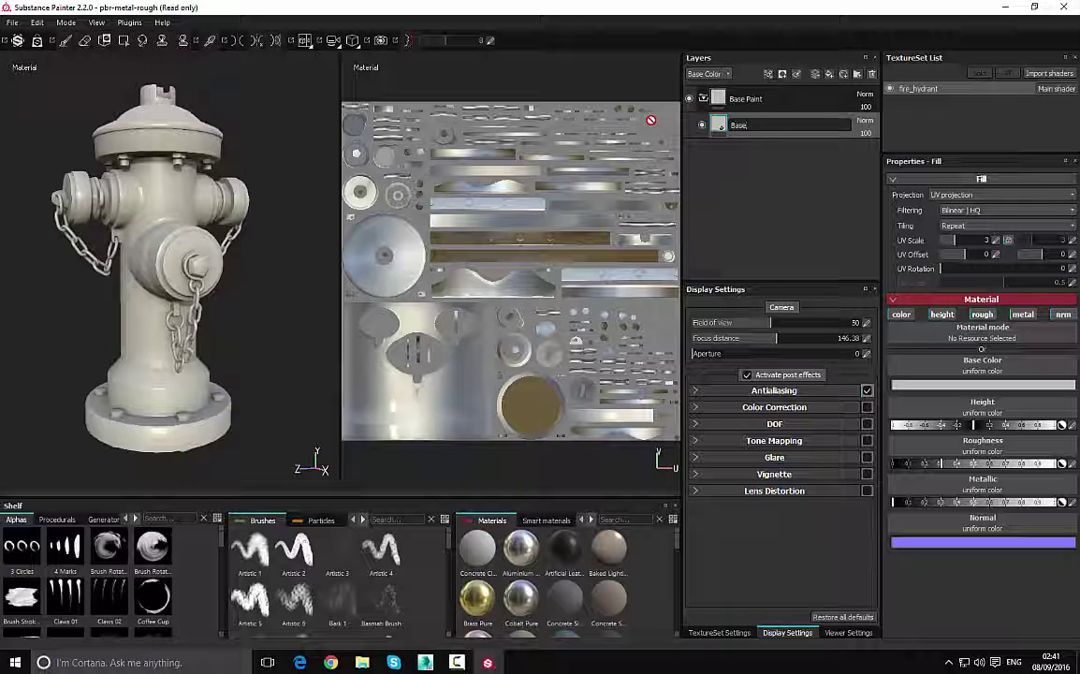
text(Paint)
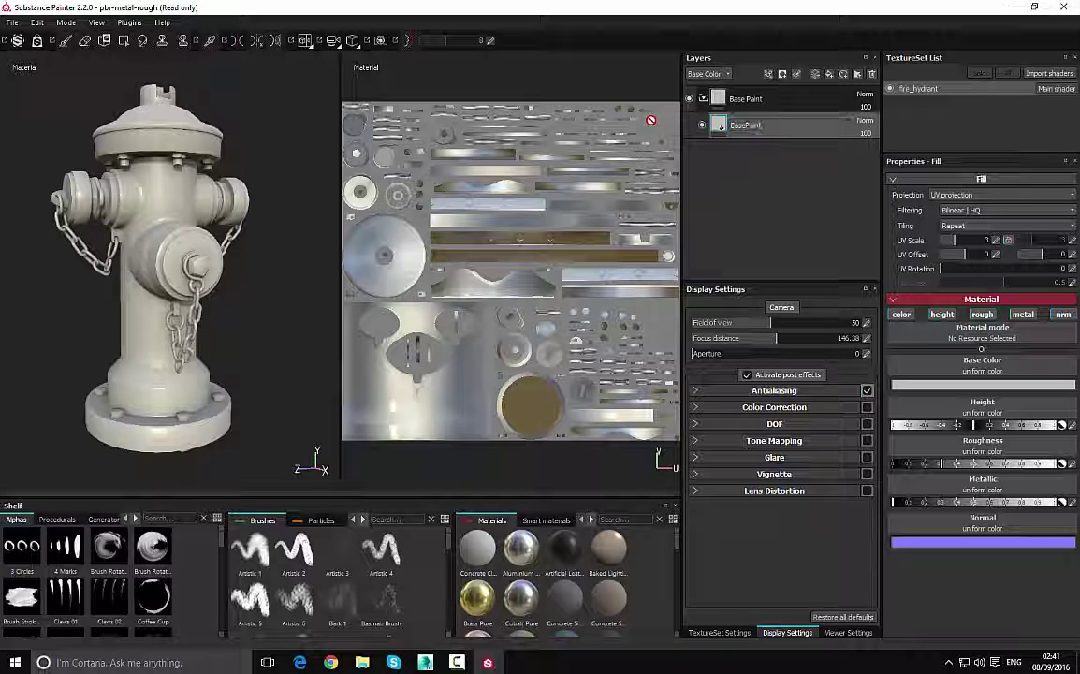
key(Return)
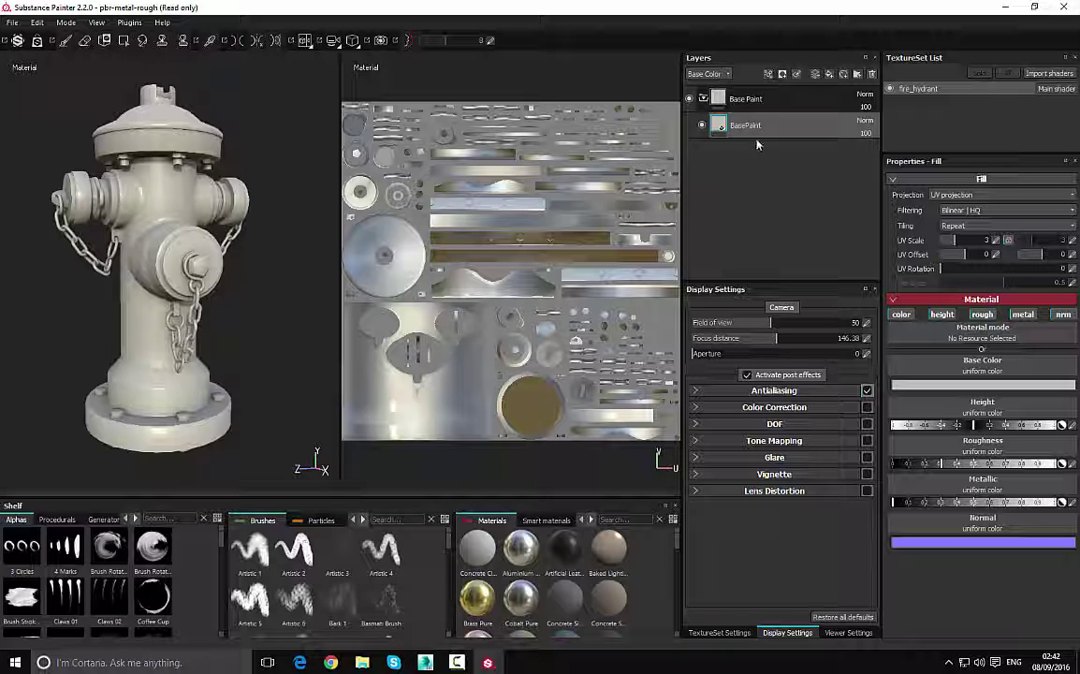
double_click(755, 126)
key(Return)
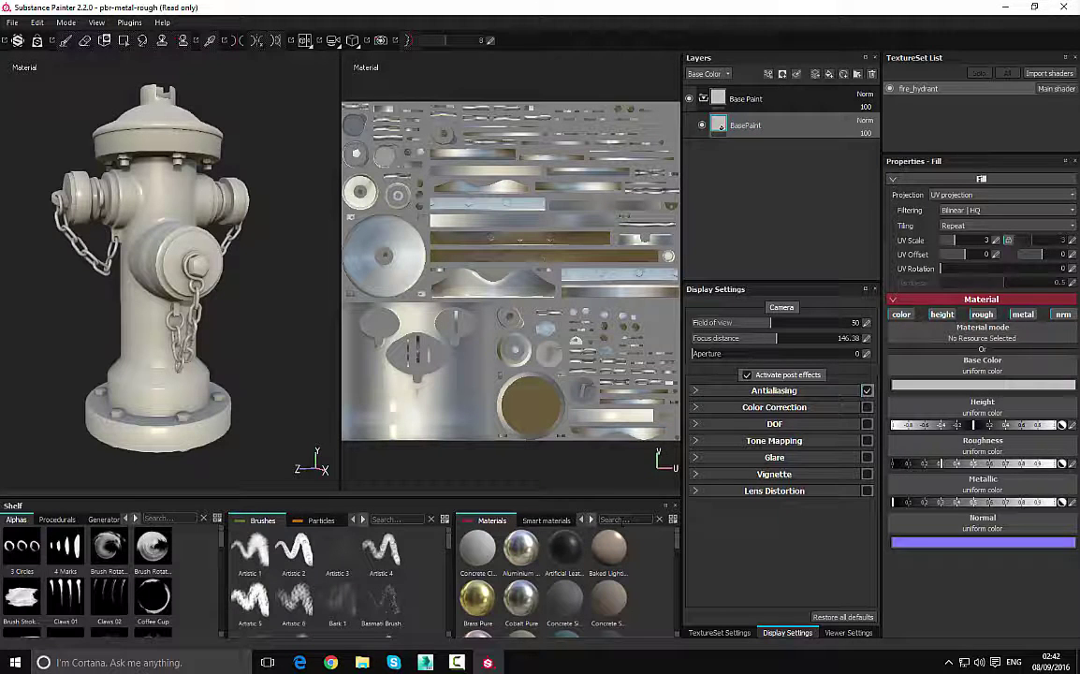
Search the Materials shelf for 'steel' and apply Steel Rough to the BasePaint layer
mouse_move(622, 520)
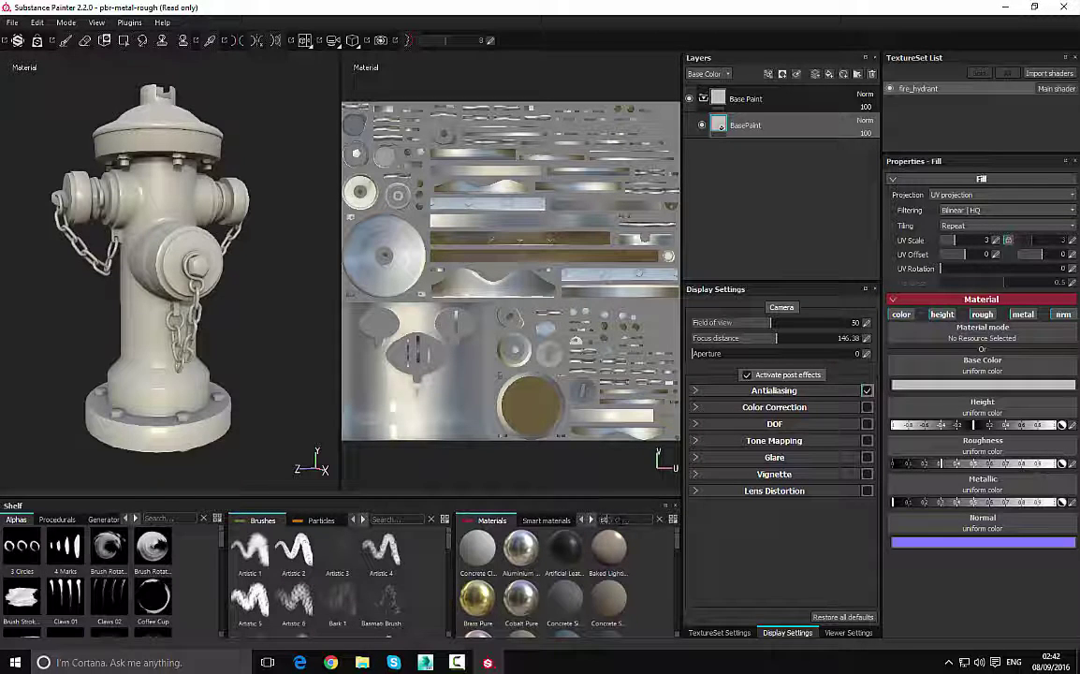
text(steel)
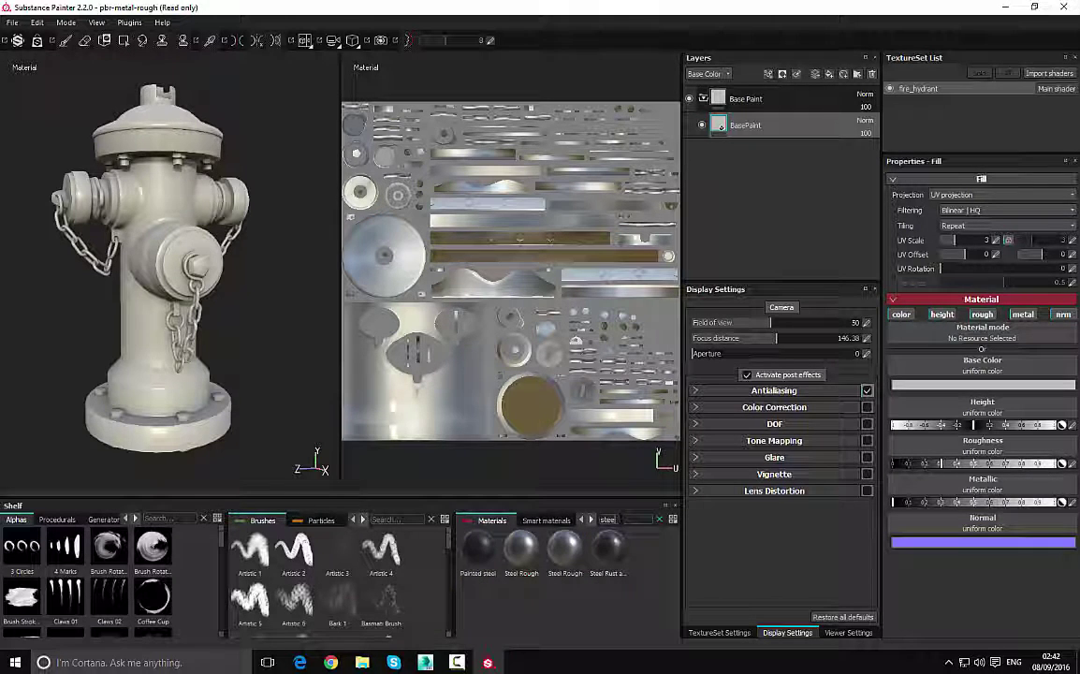
click(513, 550)
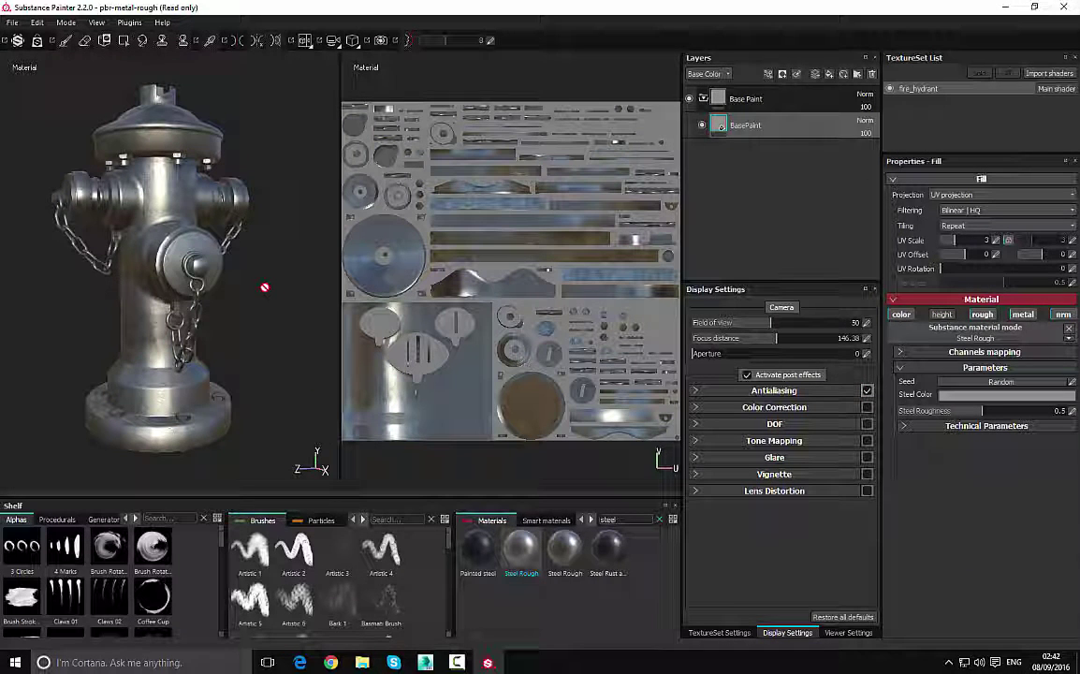
alt+drag(277, 313, 253, 320)
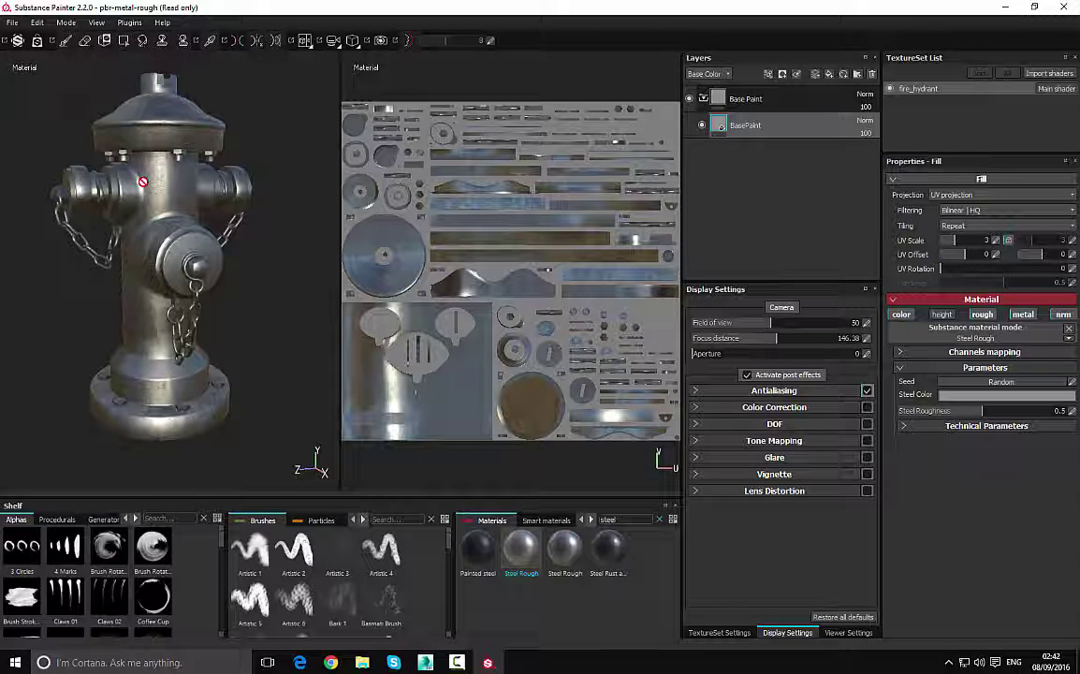
Add a fill layer named 'Red_Paint' above BasePaint and filter the Materials shelf for 'red'
click(829, 74)
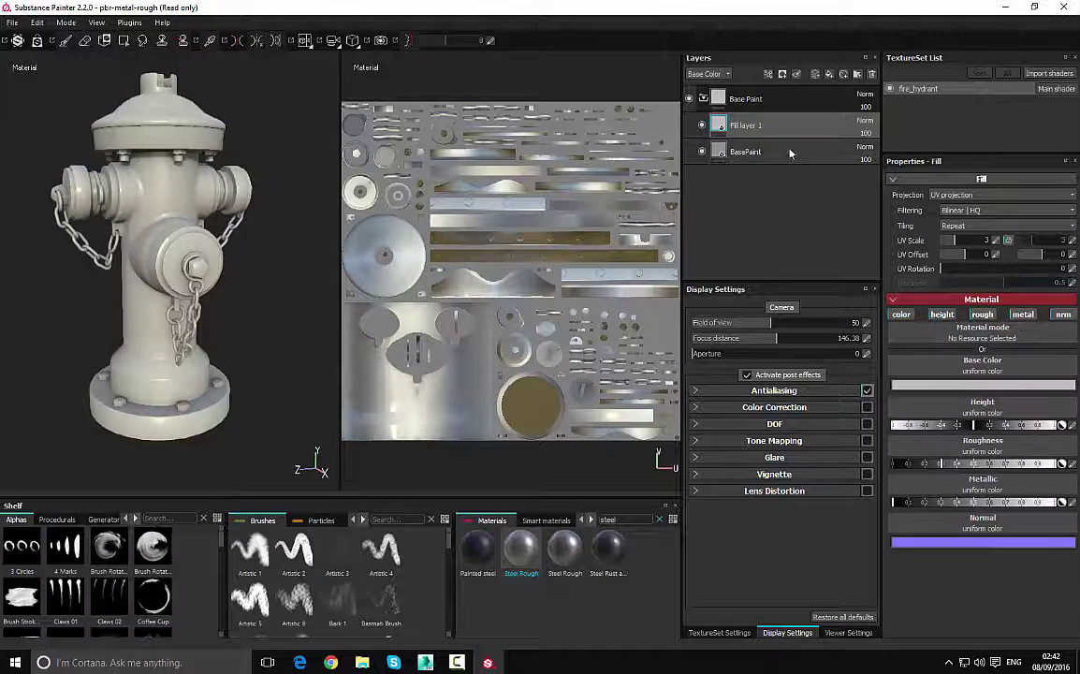
double_click(746, 125)
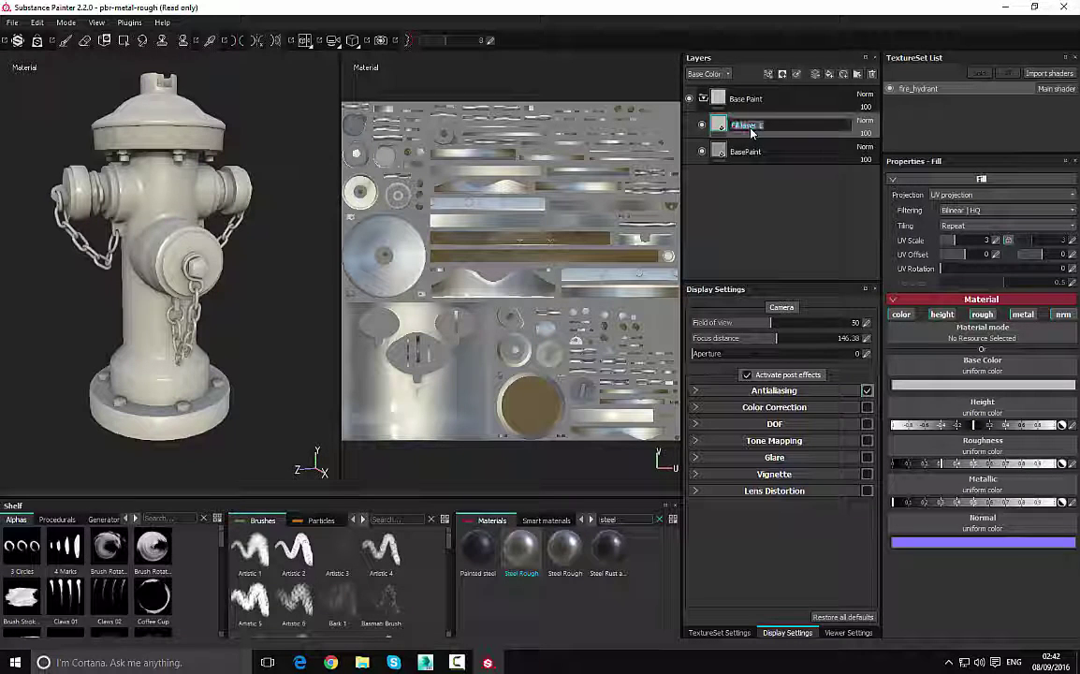
text(Paint)
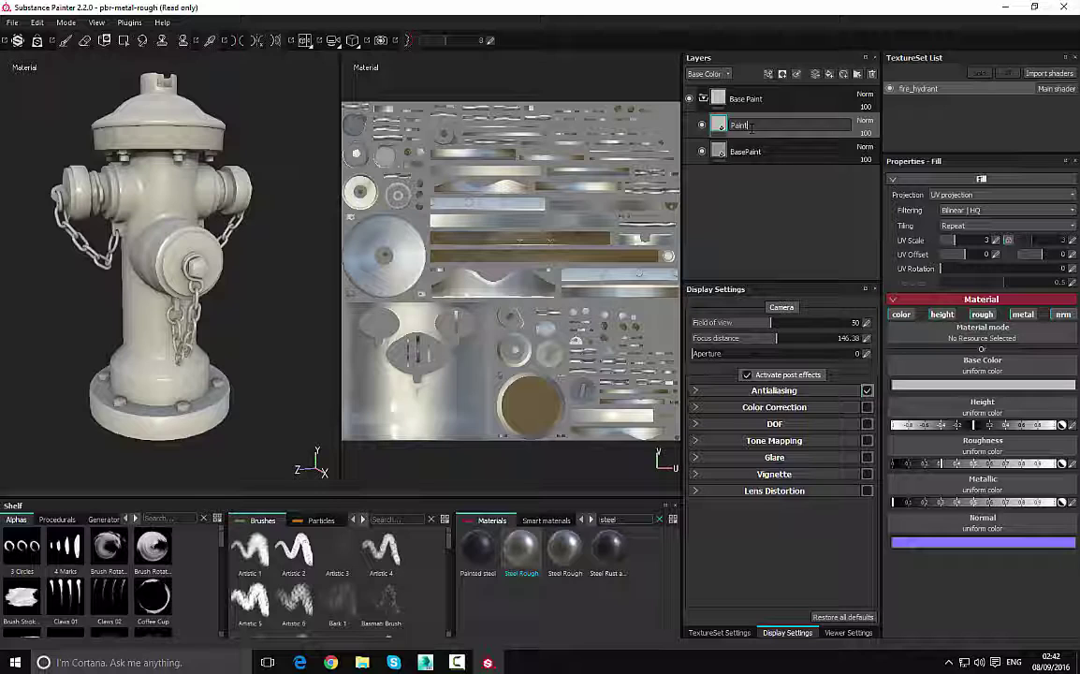
key(BackSpace)
key(BackSpace)
key(BackSpace)
key(BackSpace)
key(BackSpace)
text(Red_Paint)
key(Return)
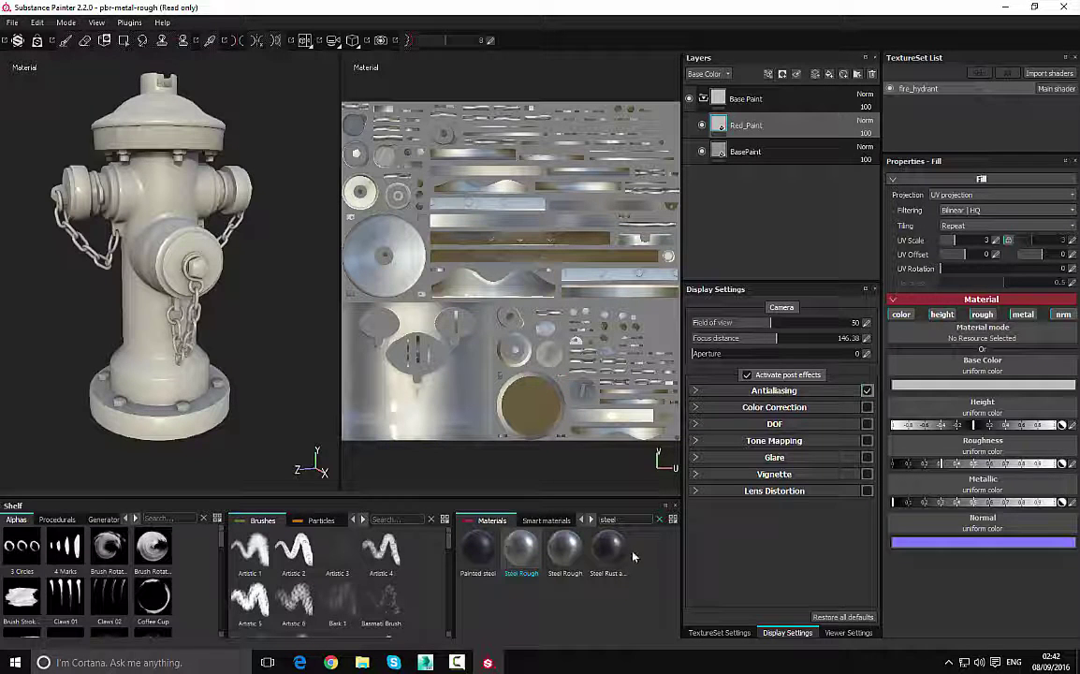
key(BackSpace)
key(BackSpace)
key(BackSpace)
key(BackSpace)
key(BackSpace)
text(re)
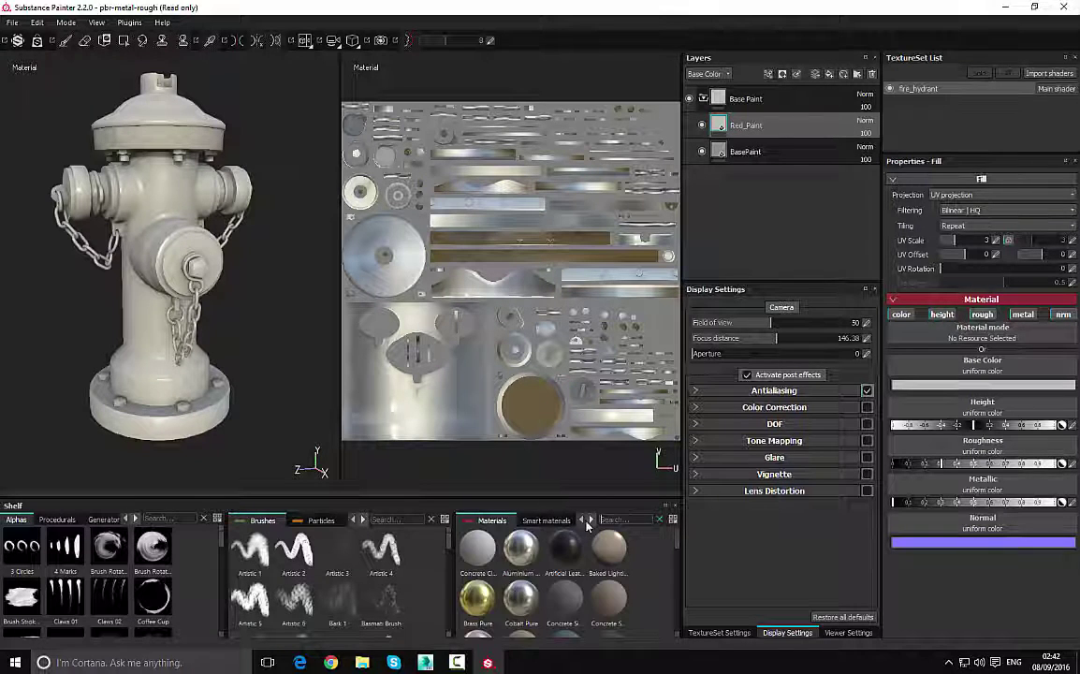
text(d)
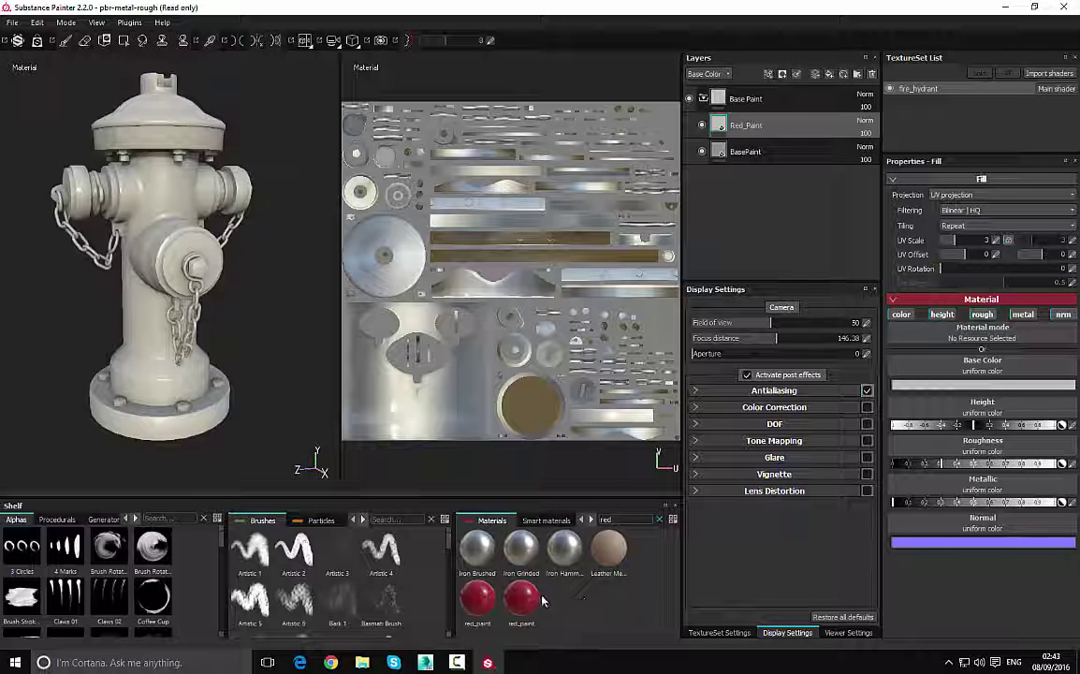
Apply the red_paint material to the Red_Paint layer and orbit to inspect the red finish
drag(521, 599, 215, 300)
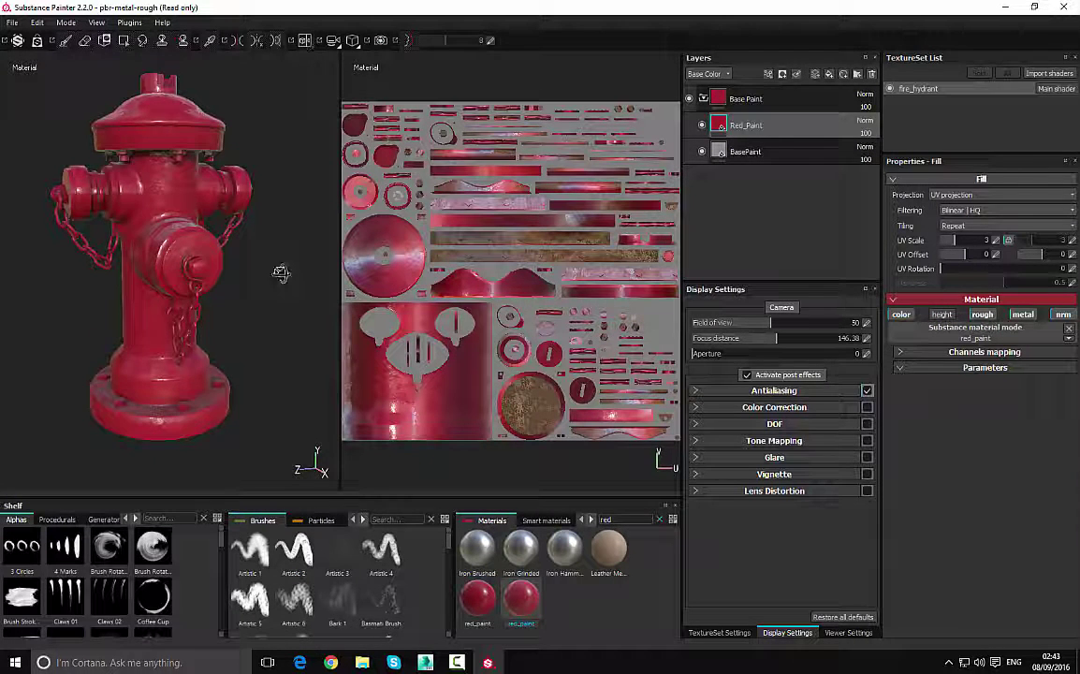
mouse_move(253, 245)
alt+mouse_down()
mouse_move(220, 251)
mouse_move(281, 271)
alt+mouse_up()
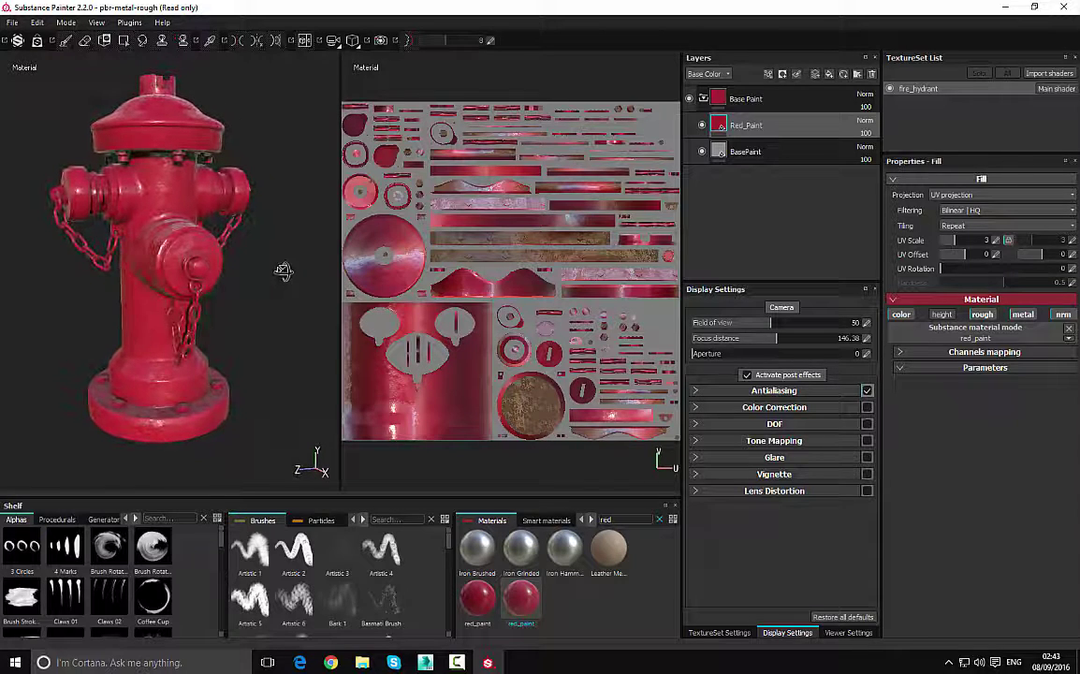